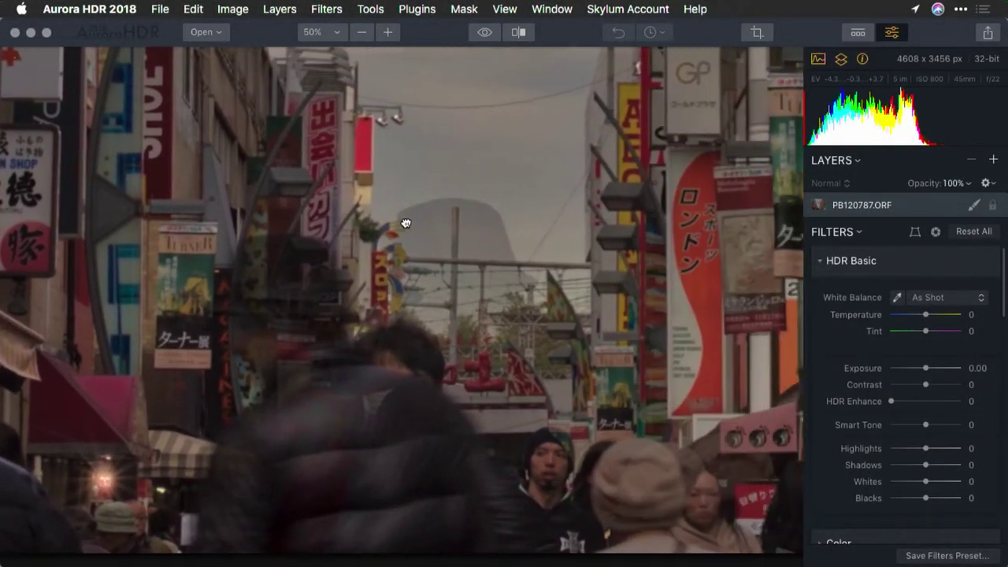
Pan across the street photo to inspect its right and left edges.
left_click_drag(406, 222, 375, 225)
left_click_drag(657, 332, 305, 307)
left_click_drag(552, 347, 571, 268)
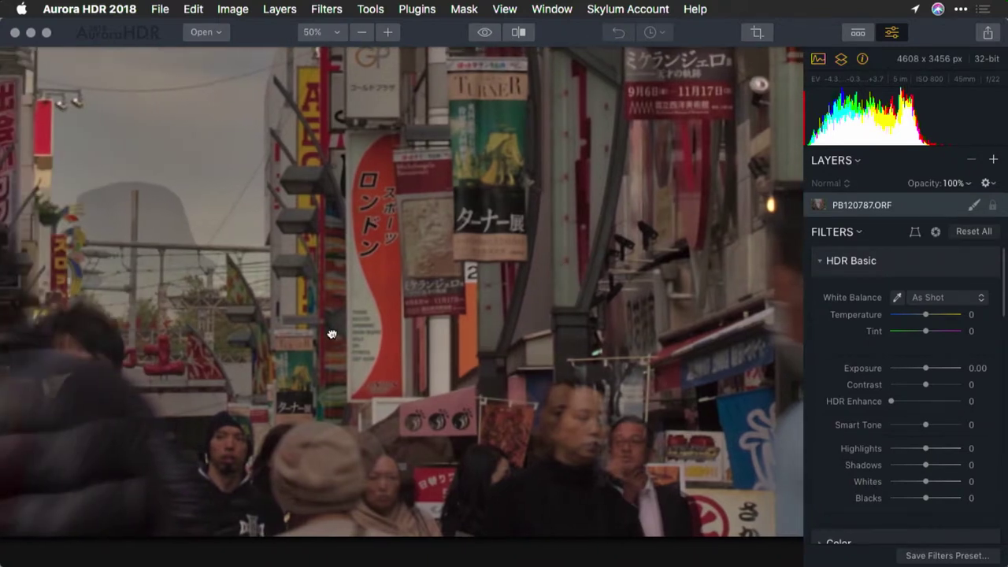
left_click_drag(331, 333, 515, 333)
mouse_move(354, 351)
left_mouse_down()
mouse_move(538, 338)
mouse_move(614, 360)
left_mouse_up()
left_click_drag(347, 340, 613, 281)
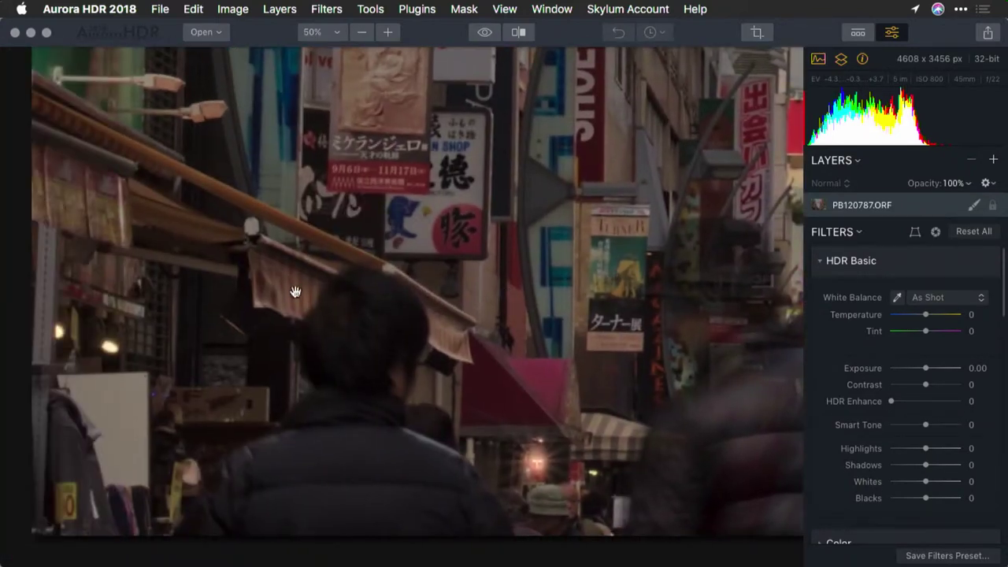
left_click_drag(344, 280, 567, 287)
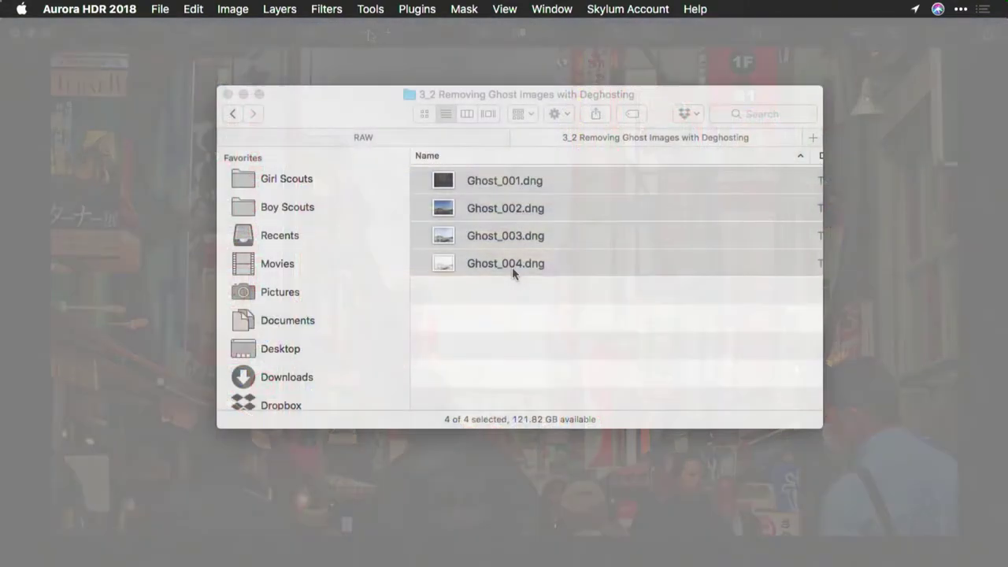
Load the four Ghost DNG brackets and merge them into an HDR with Alignment enabled.
left_click_drag(512, 268, 913, 524)
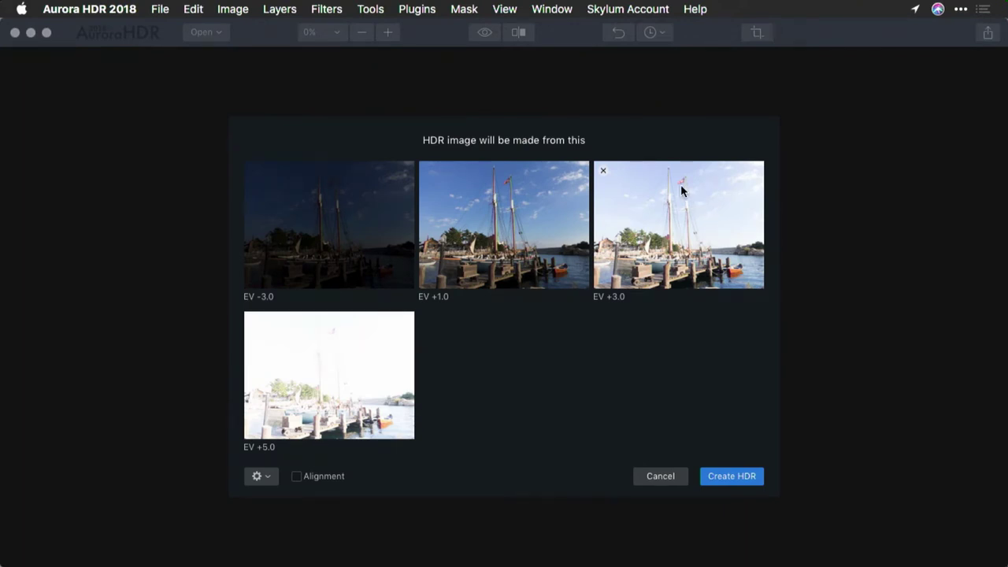
left_click(296, 477)
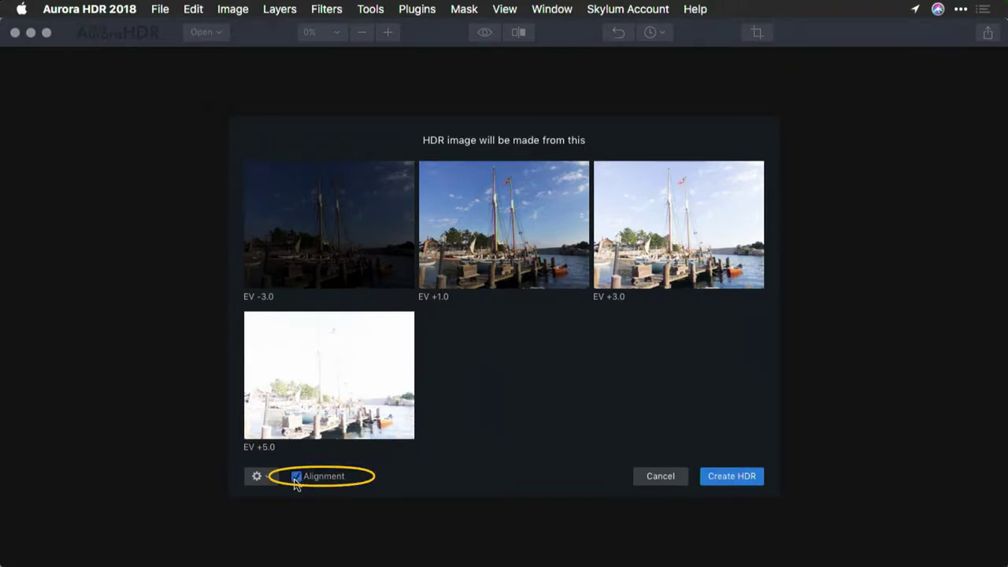
left_click(269, 478)
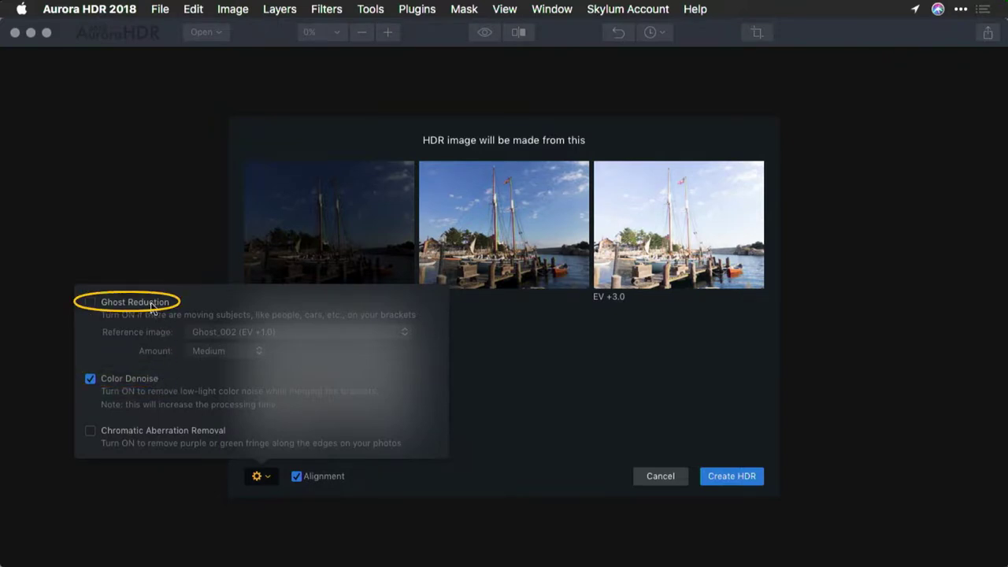
left_click(725, 478)
left_click(729, 478)
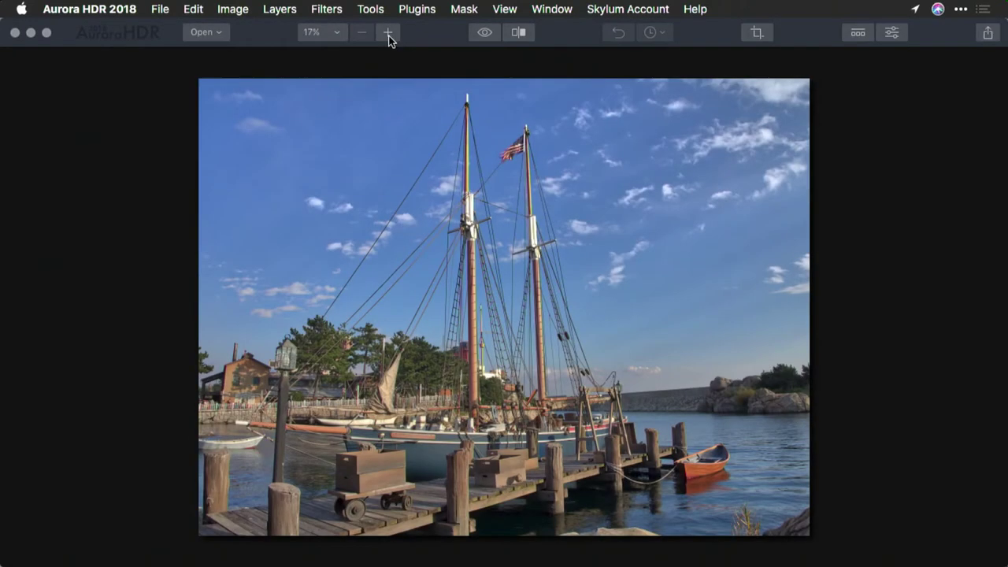
Zoom to 100% on the mast tops and flag, revealing doubled, ghosted copies.
left_click(388, 35)
left_click(388, 35)
left_click_drag(505, 104, 507, 441)
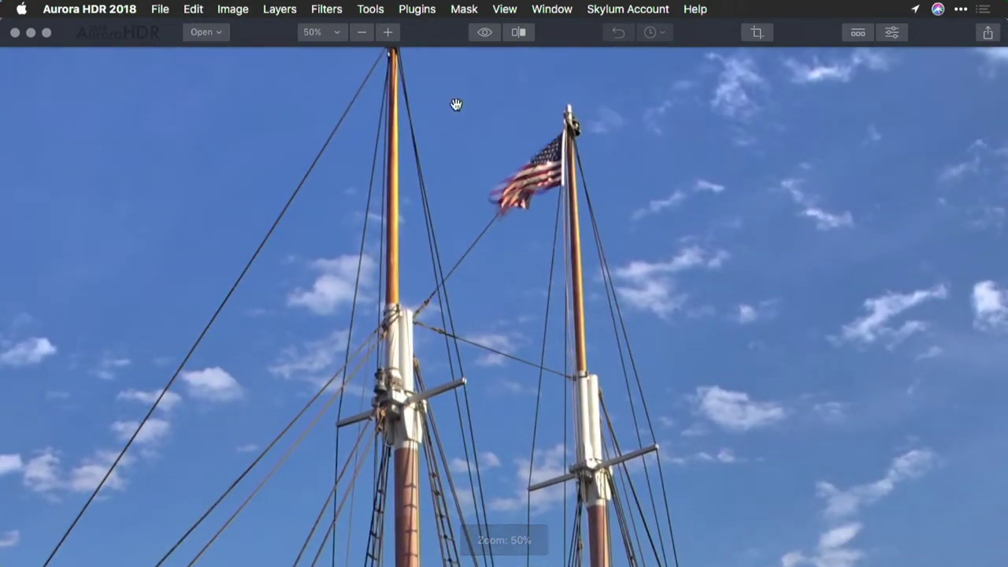
left_click(387, 33)
left_click_drag(594, 168, 583, 351)
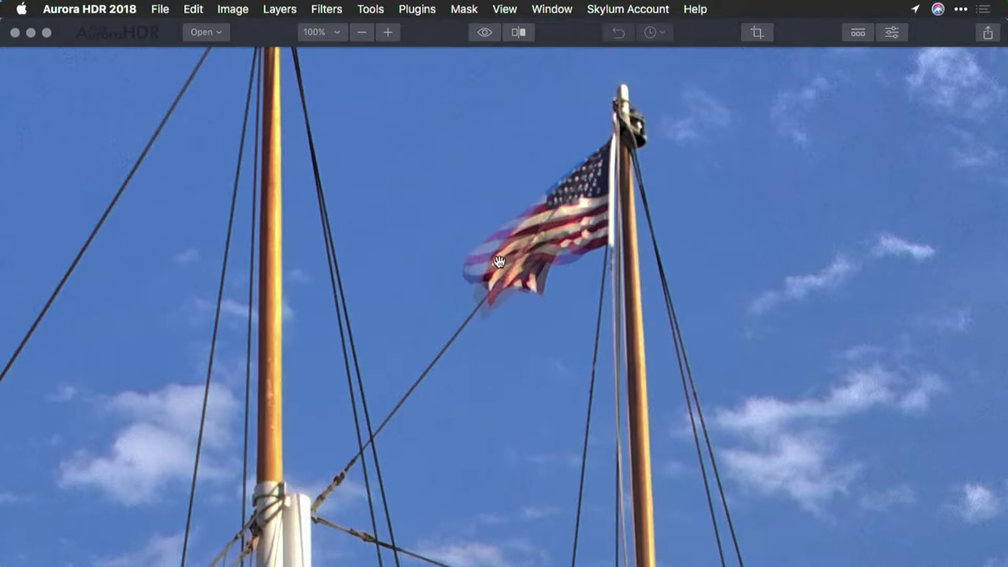
left_click_drag(371, 237, 465, 107)
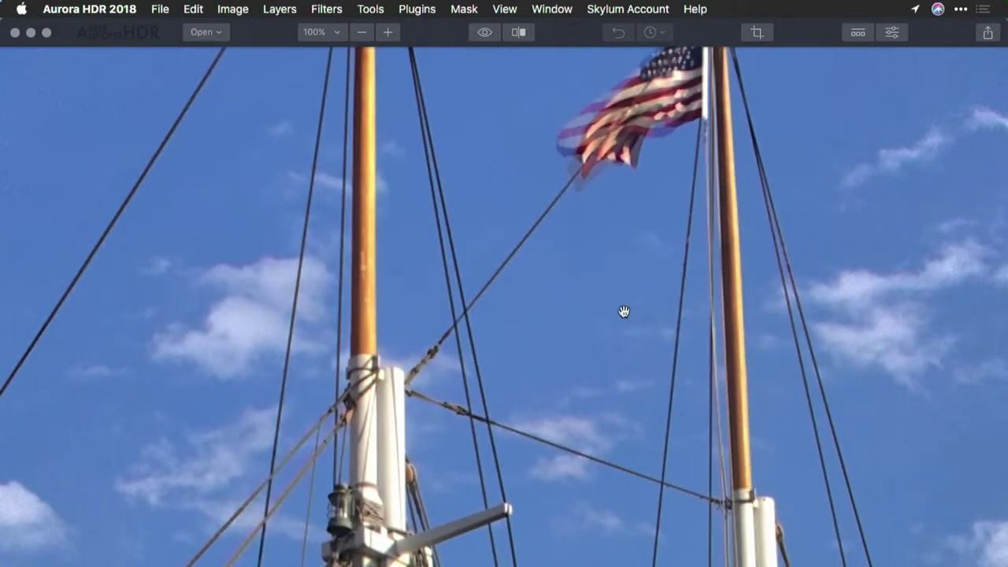
left_click_drag(667, 163, 659, 208)
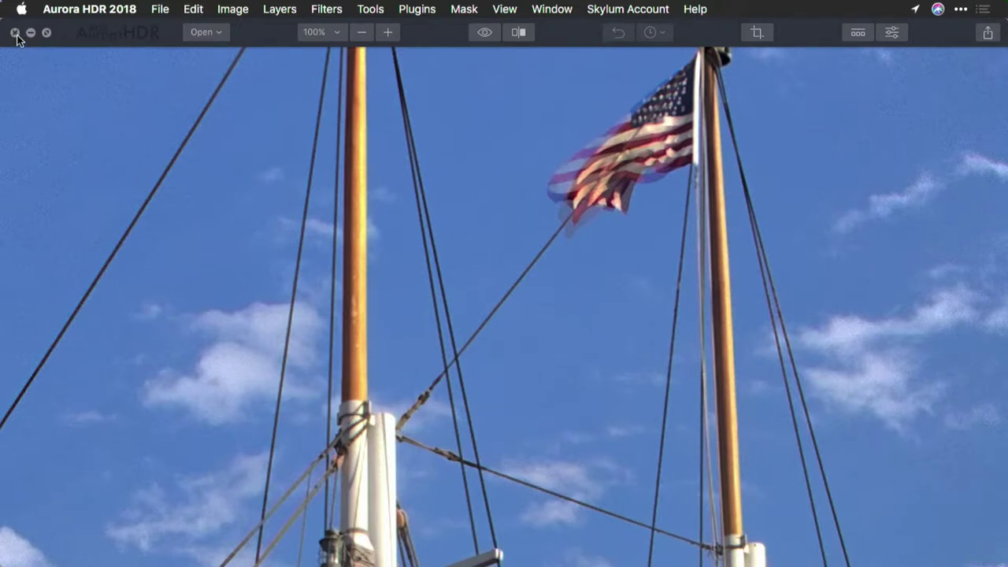
Reopen Ghost_001.dng through Ghost_004.dng with File > Open.
left_click(160, 8)
left_click(197, 31)
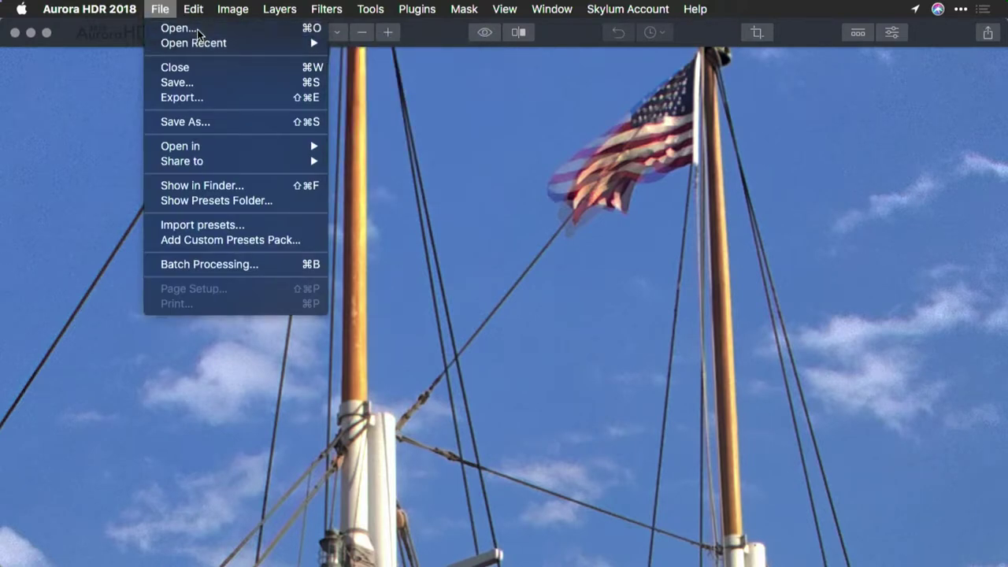
left_click_drag(704, 128, 346, 179)
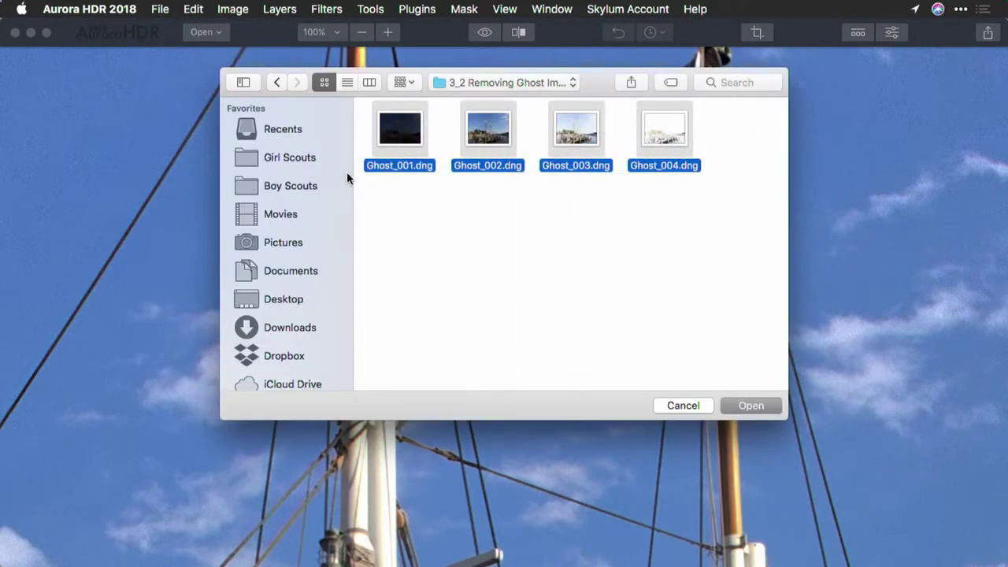
left_click(753, 411)
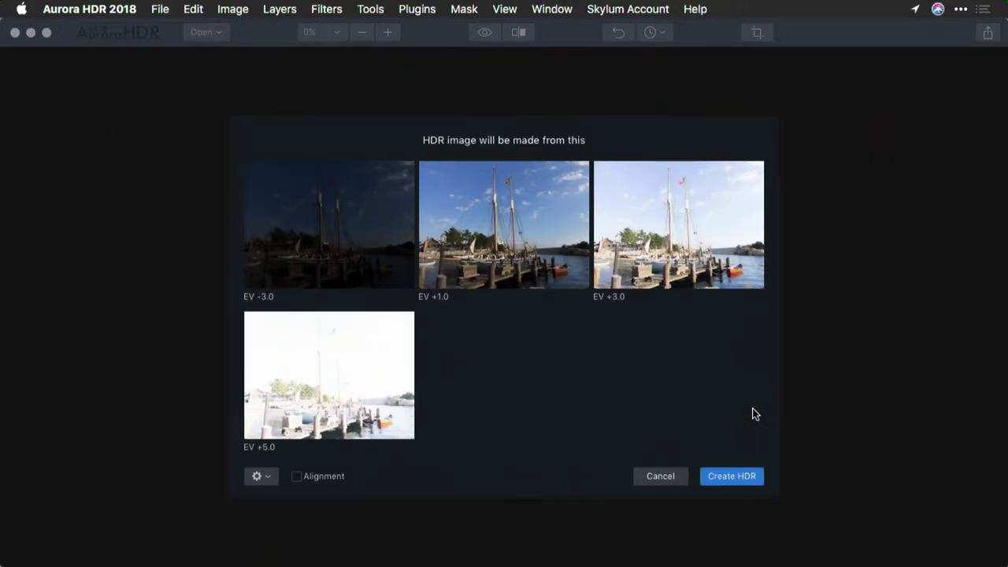
Tick Ghost Reduction in the advanced merge options for the four brackets.
left_click(267, 482)
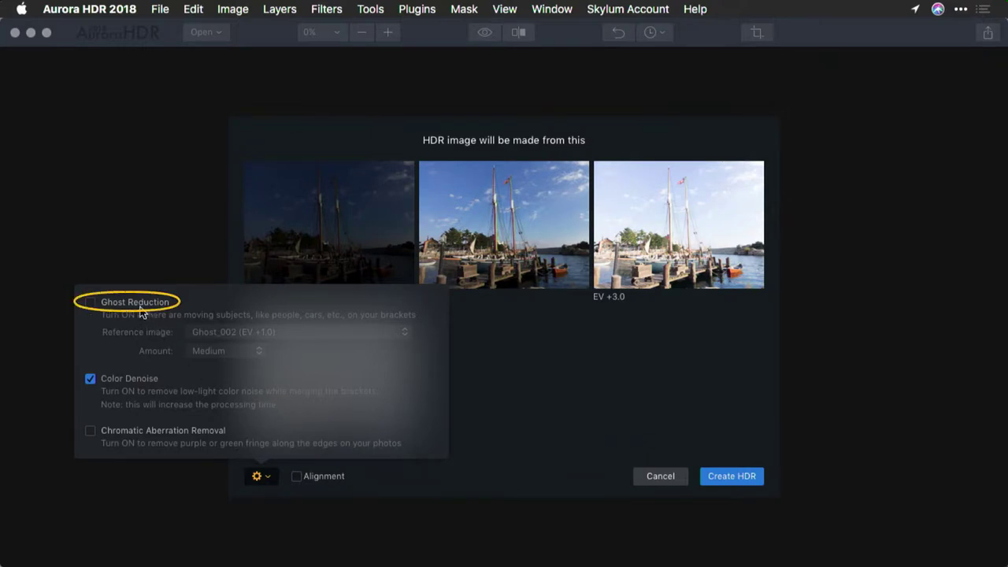
left_click(91, 303)
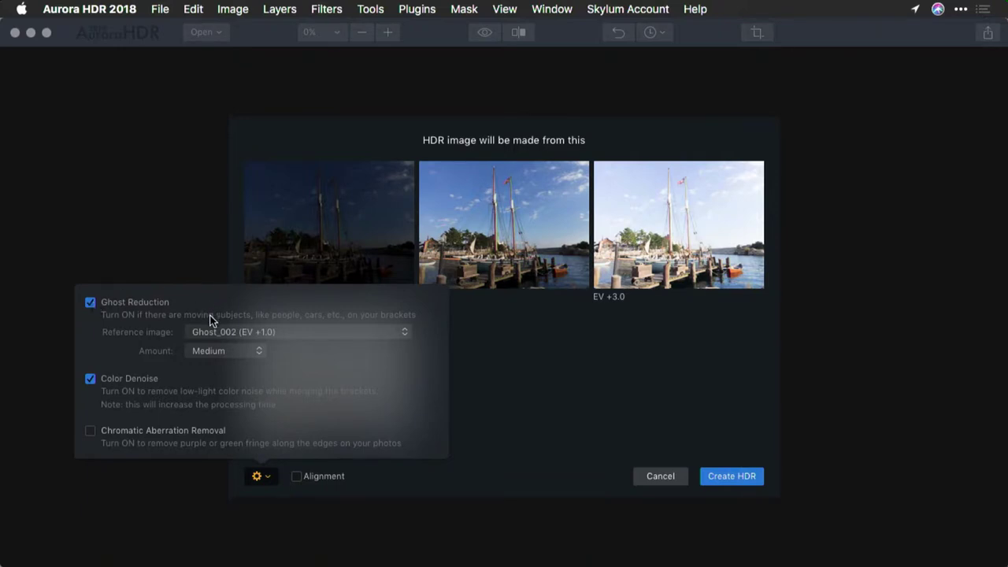
left_click(264, 478)
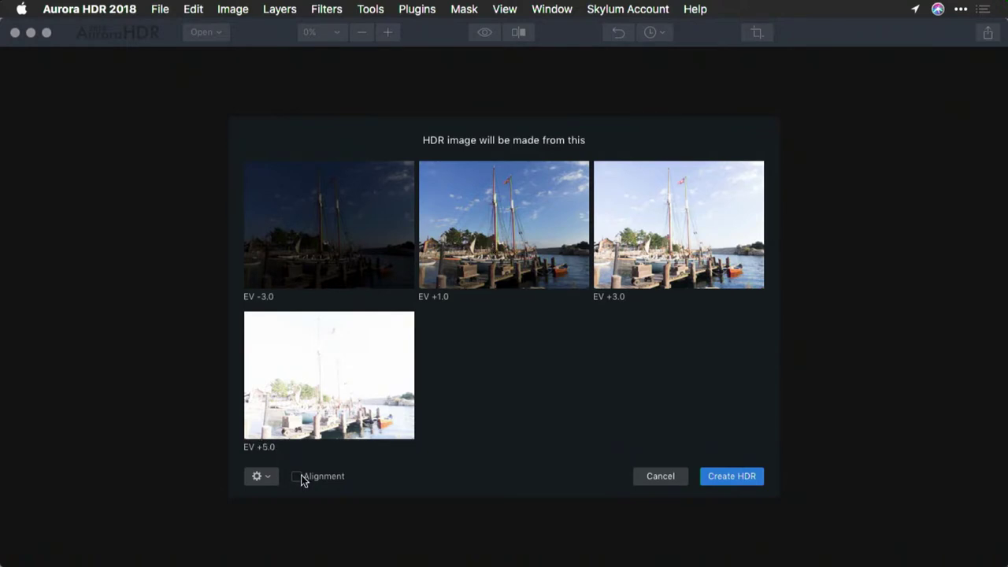
Set ghost reduction Amount to High with Ghost_002 as reference, then create the HDR.
left_click(268, 479)
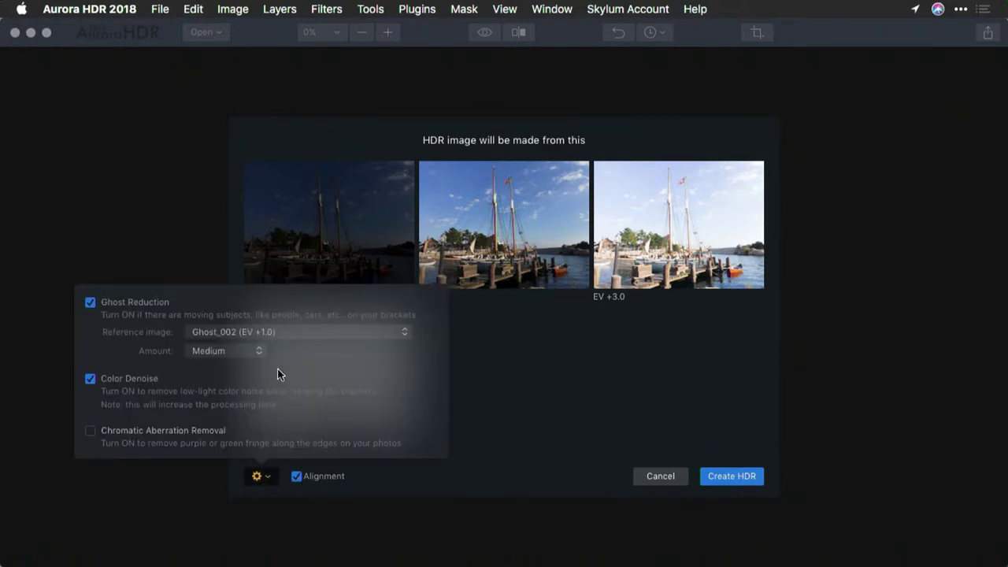
left_click(268, 331)
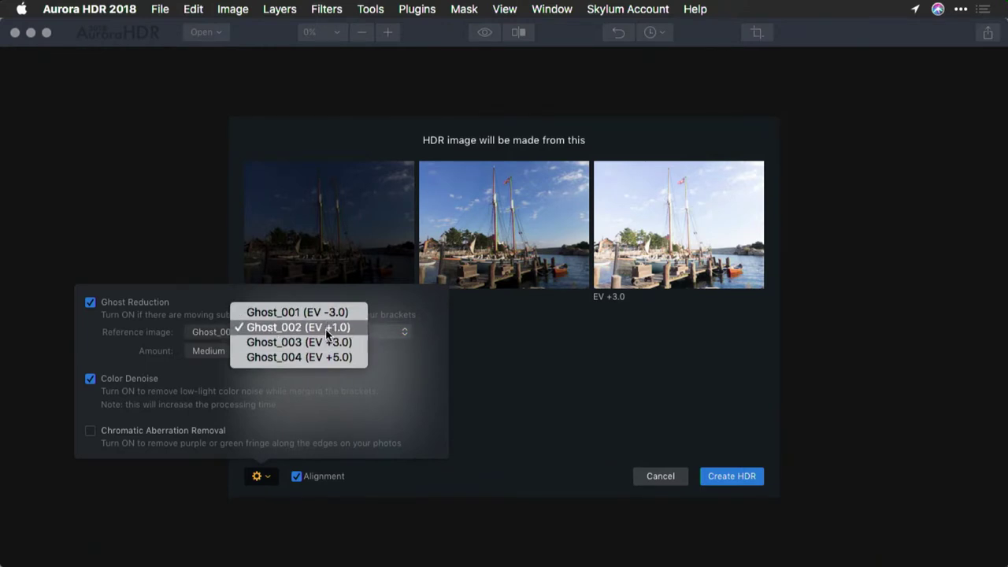
left_click(325, 328)
left_click(243, 351)
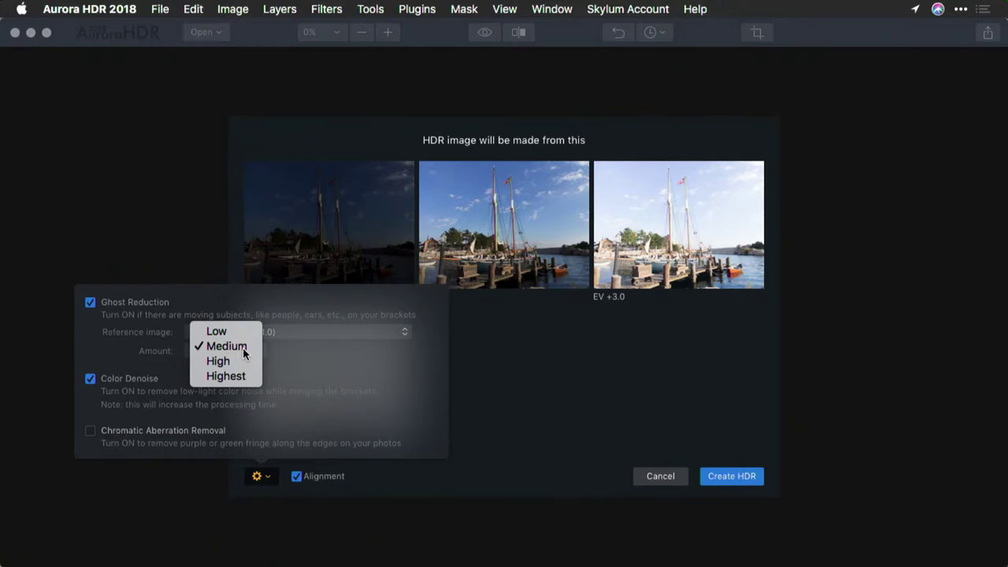
left_click(240, 360)
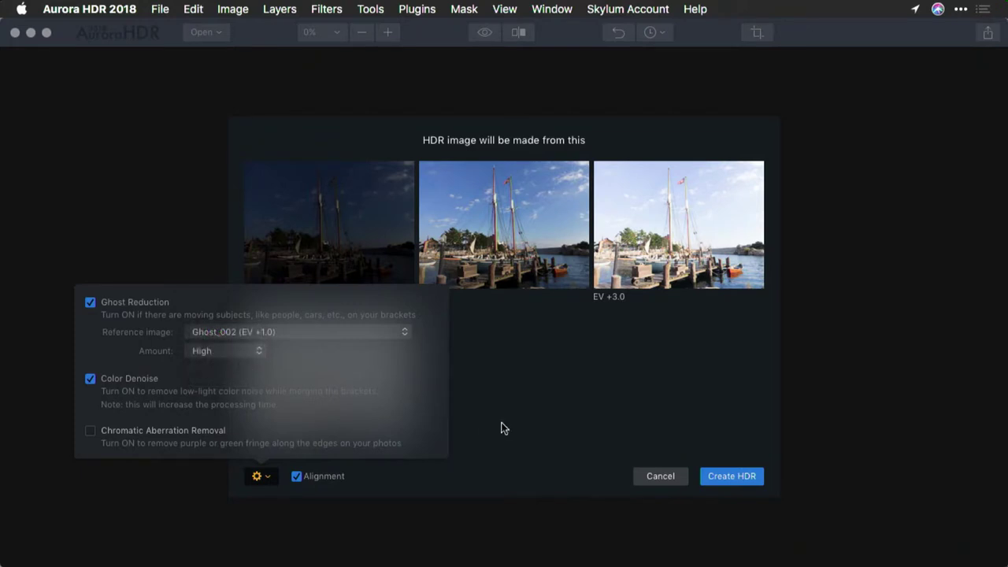
left_click(749, 483)
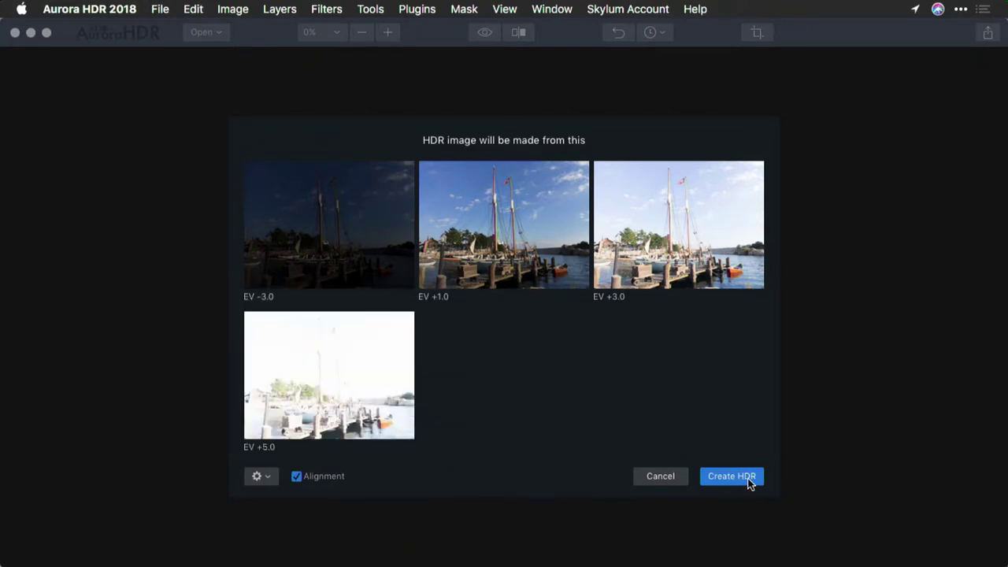
left_click(732, 477)
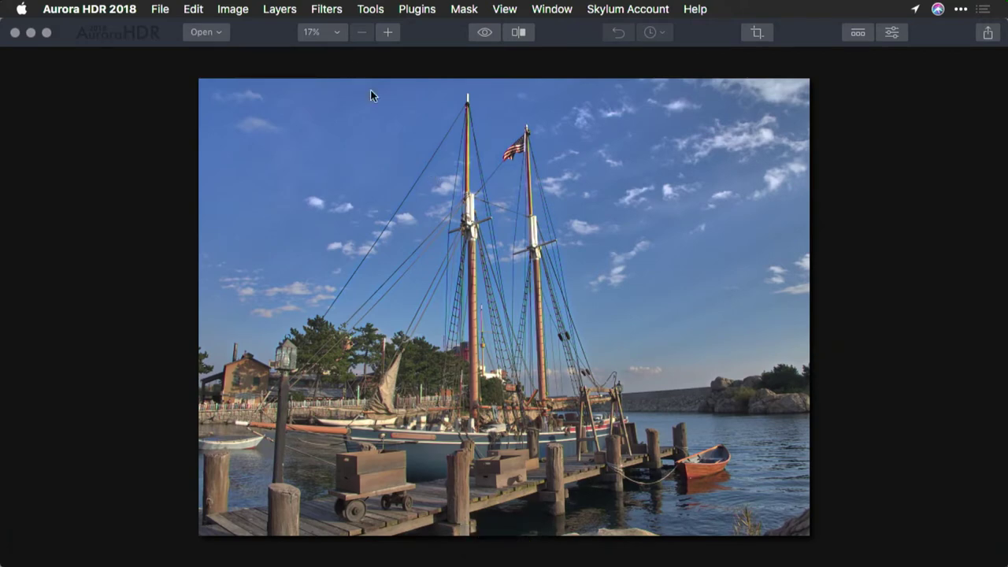
left_click(387, 32)
left_click(386, 33)
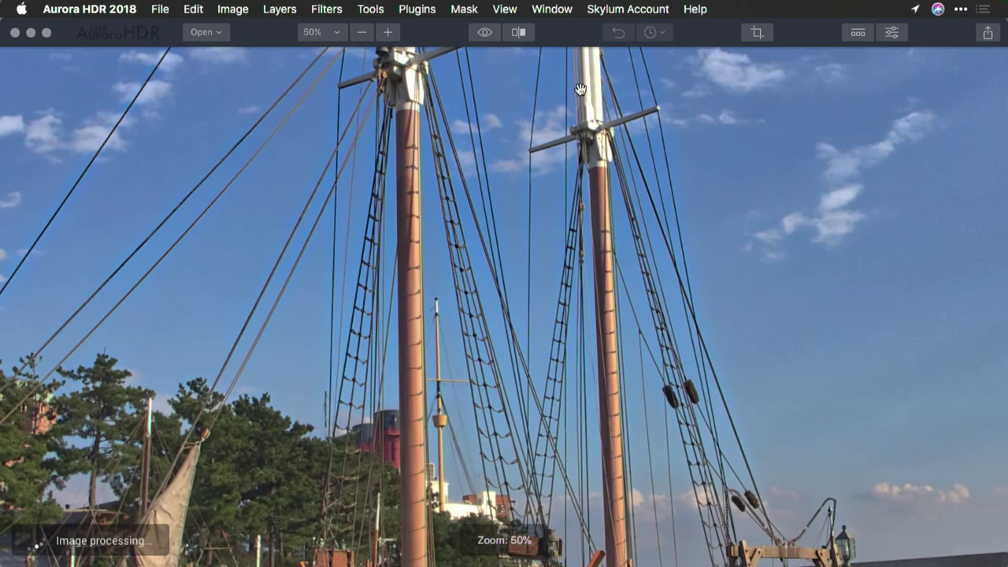
left_click_drag(614, 112, 604, 364)
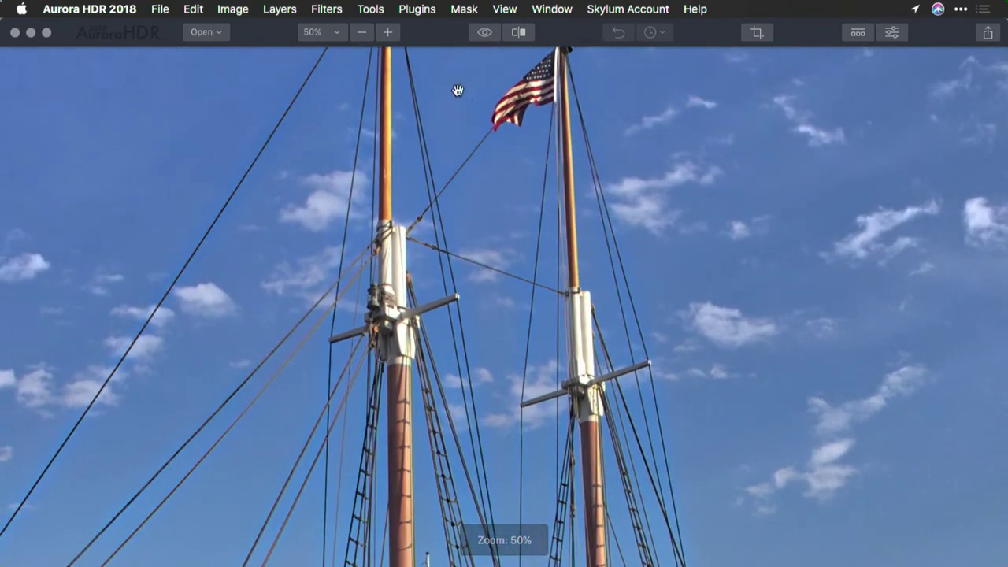
left_click(387, 32)
left_click_drag(567, 126, 569, 439)
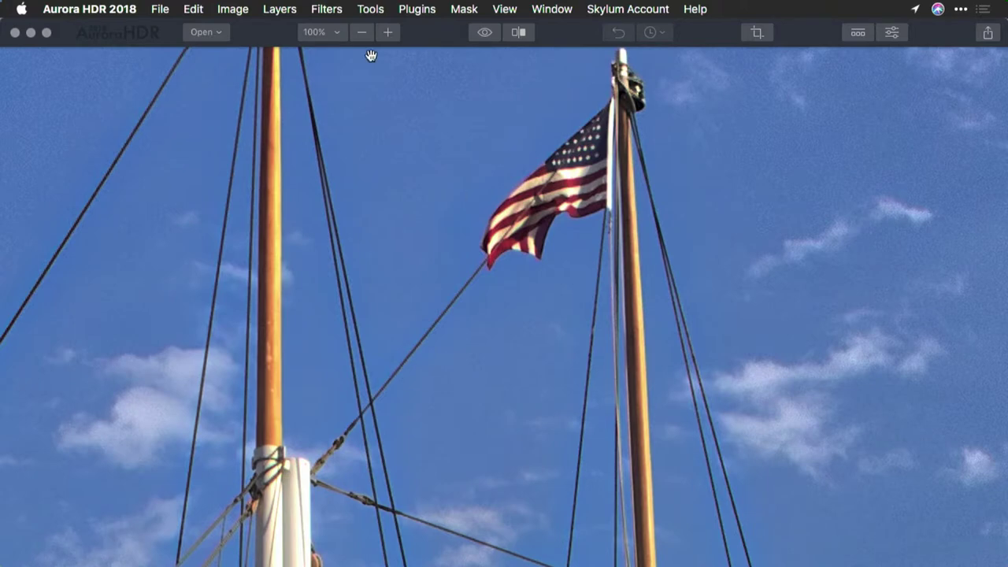
left_click(331, 32)
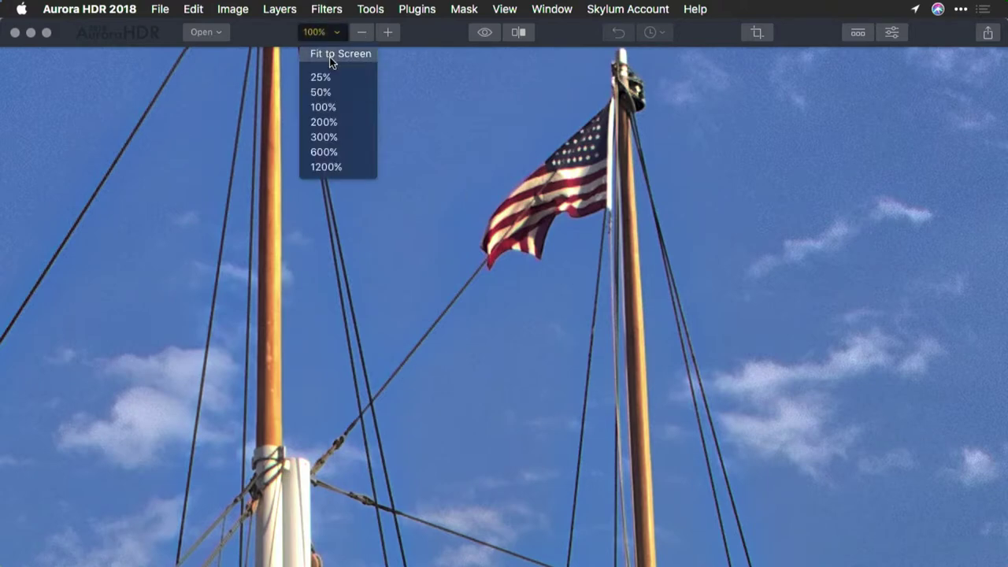
left_click(331, 52)
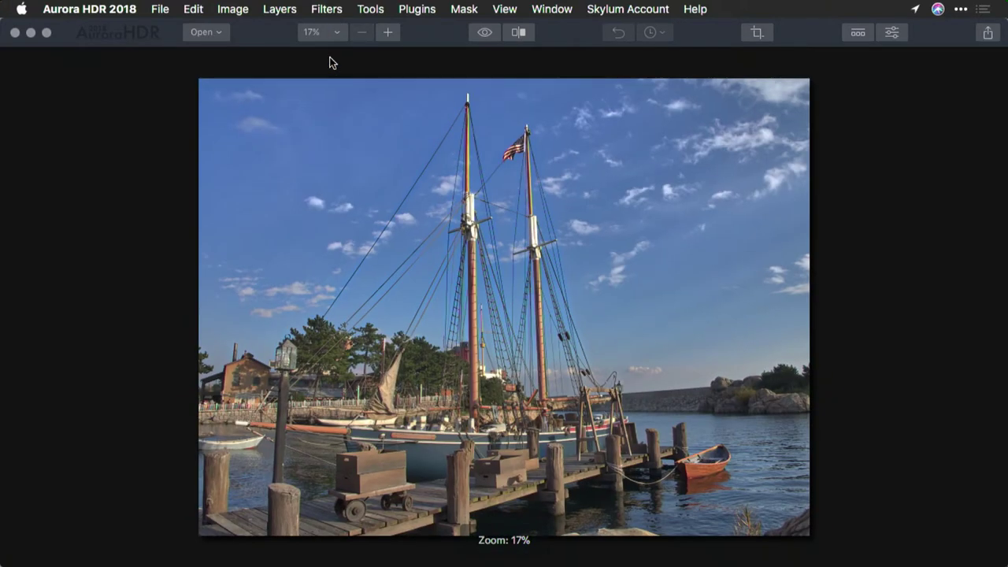
Apply Basic > Smart Enhancer (Contrast 10, HDR Enhance 34, Highlights -40, Shadows 53).
left_click(894, 33)
left_click(860, 33)
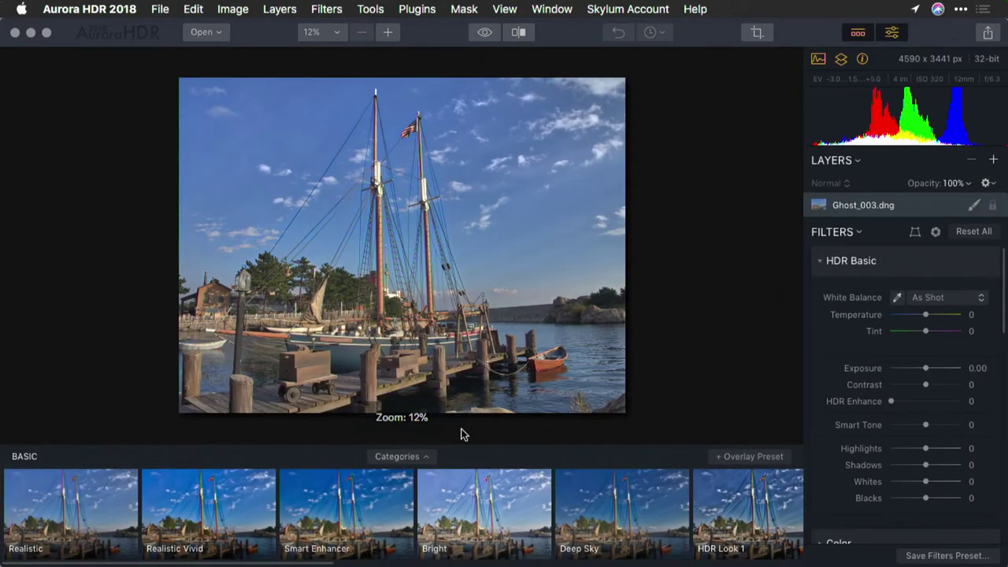
left_click(423, 456)
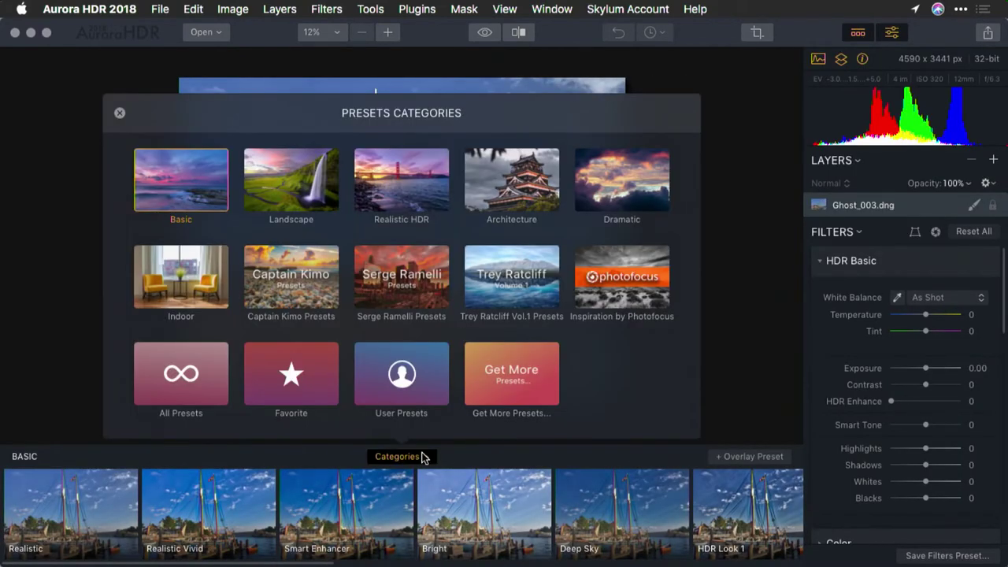
left_click(225, 199)
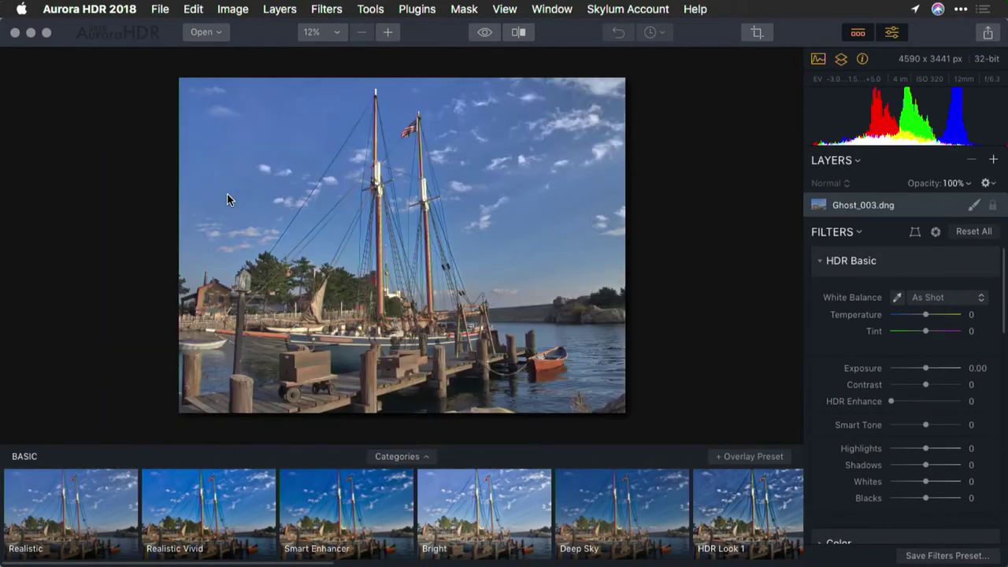
left_click(371, 535)
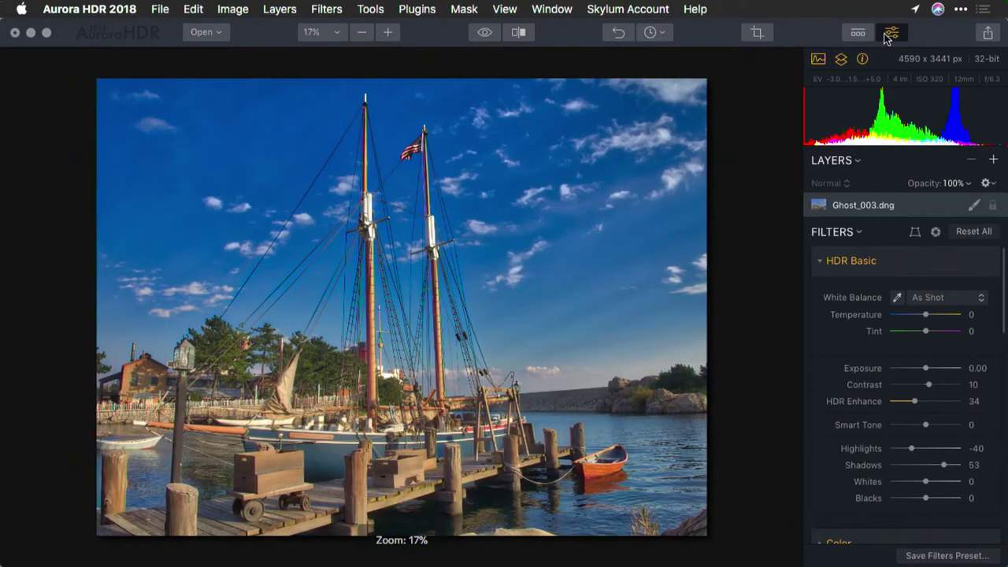
left_click(862, 35)
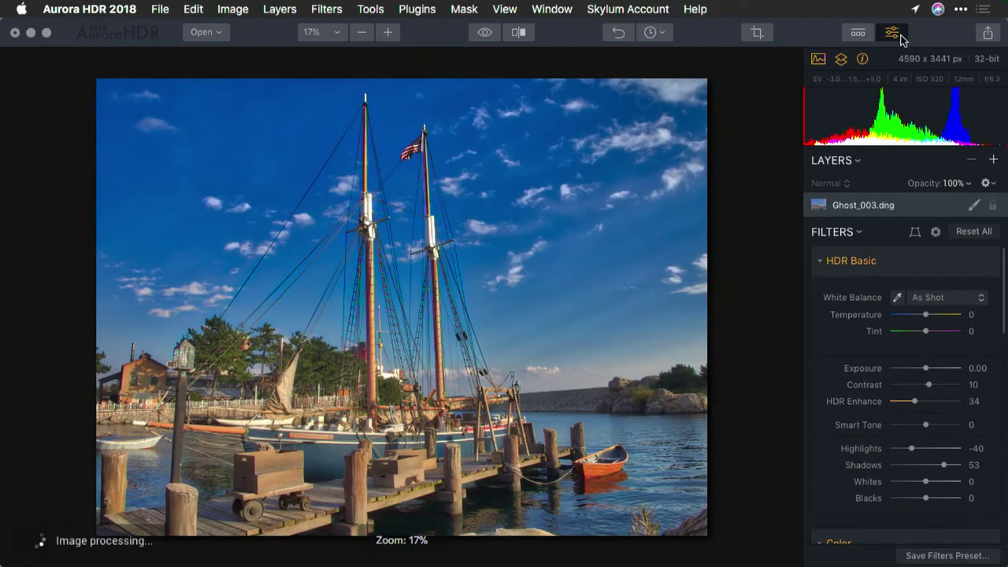
left_click(902, 37)
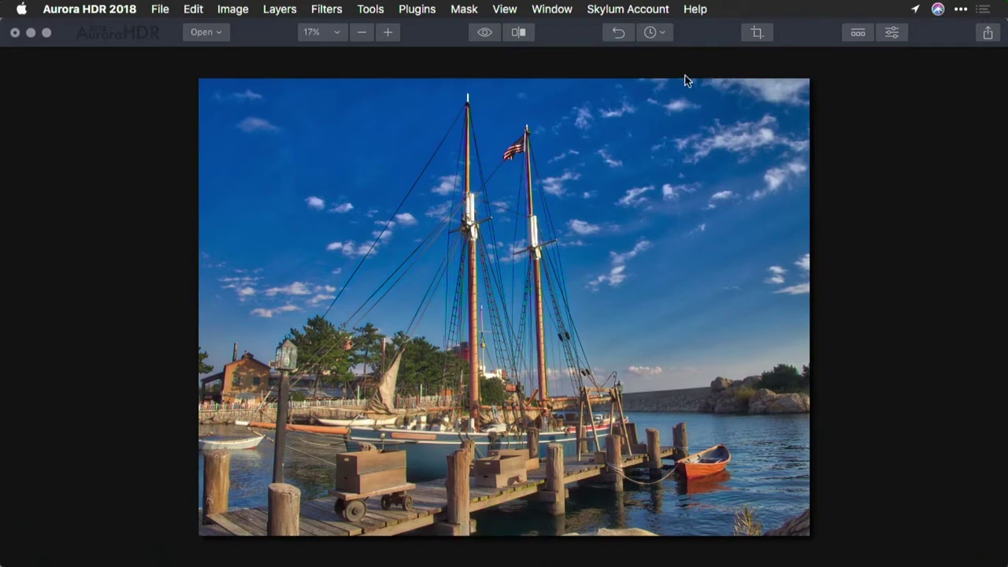
left_click(486, 34)
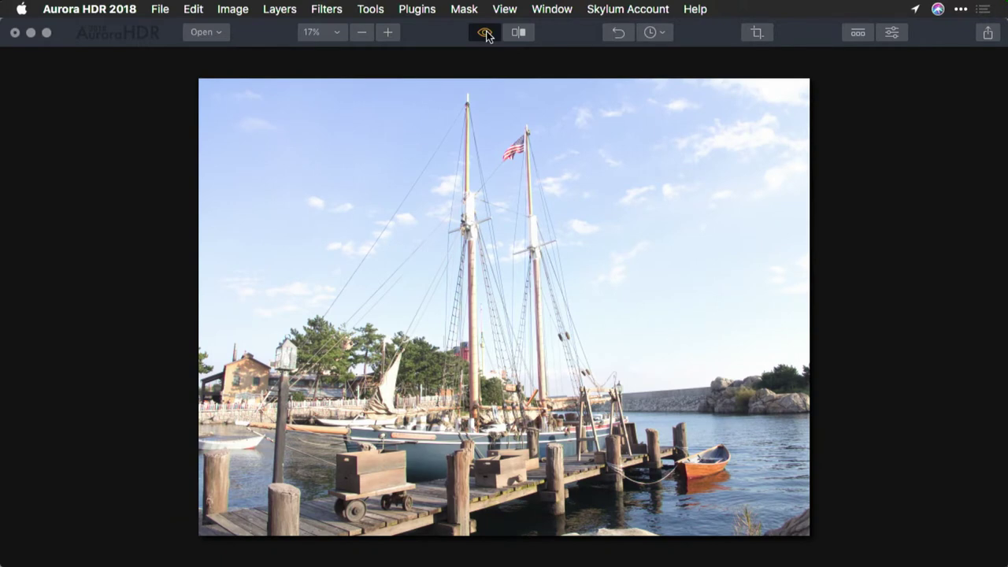
left_click(486, 34)
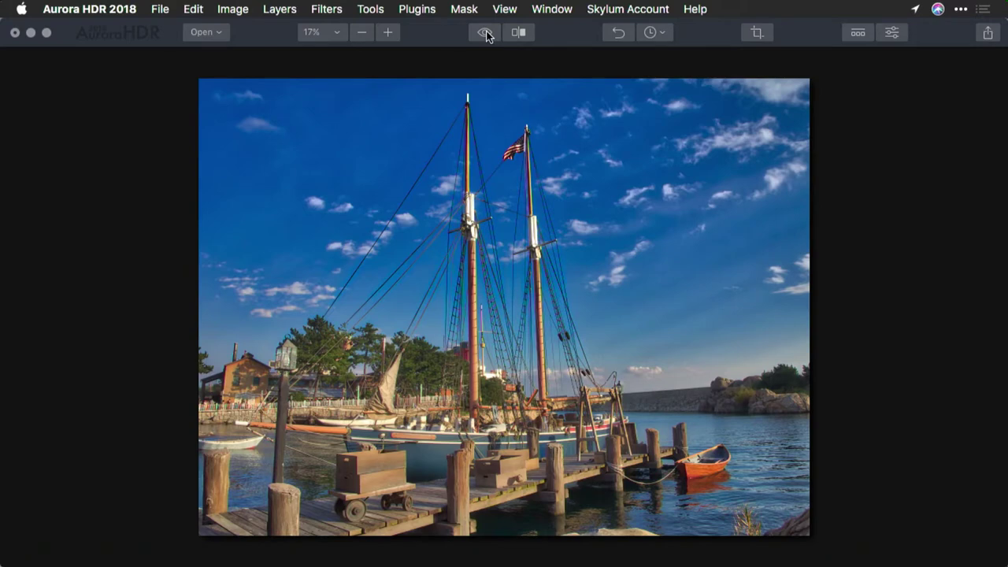
left_click(486, 33)
left_click(486, 33)
left_click(891, 33)
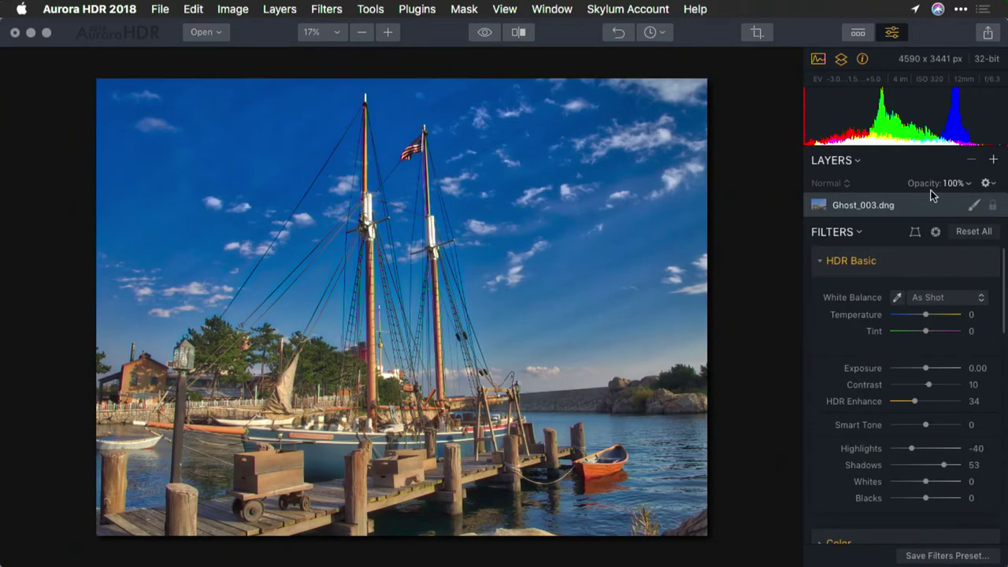
Set Exposure to 0.49 and a neutral white balance sampled from the mast.
mouse_move(927, 317)
left_mouse_down()
mouse_move(916, 317)
mouse_move(925, 315)
left_mouse_up()
left_click(928, 367)
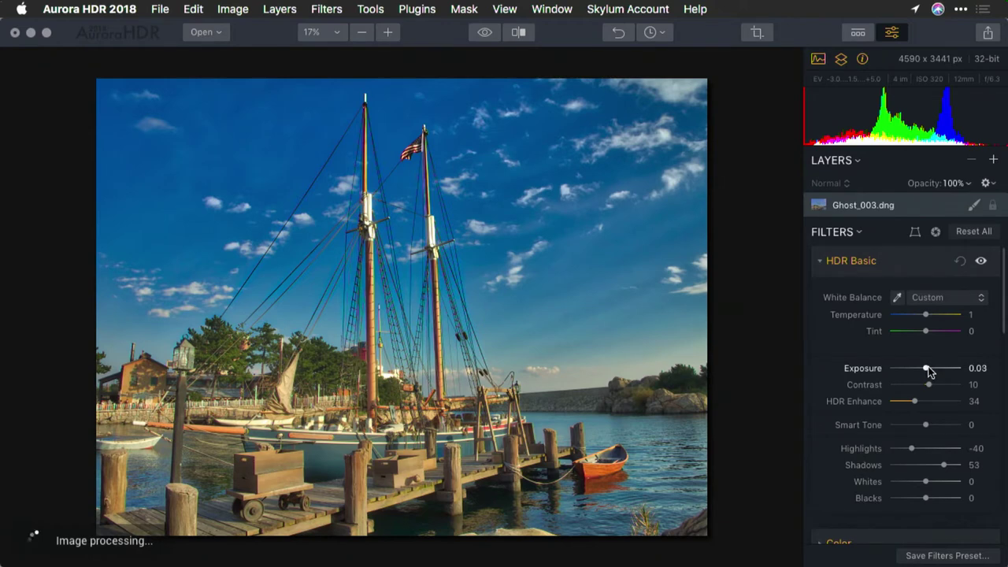
left_click_drag(930, 371, 930, 367)
left_click(898, 298)
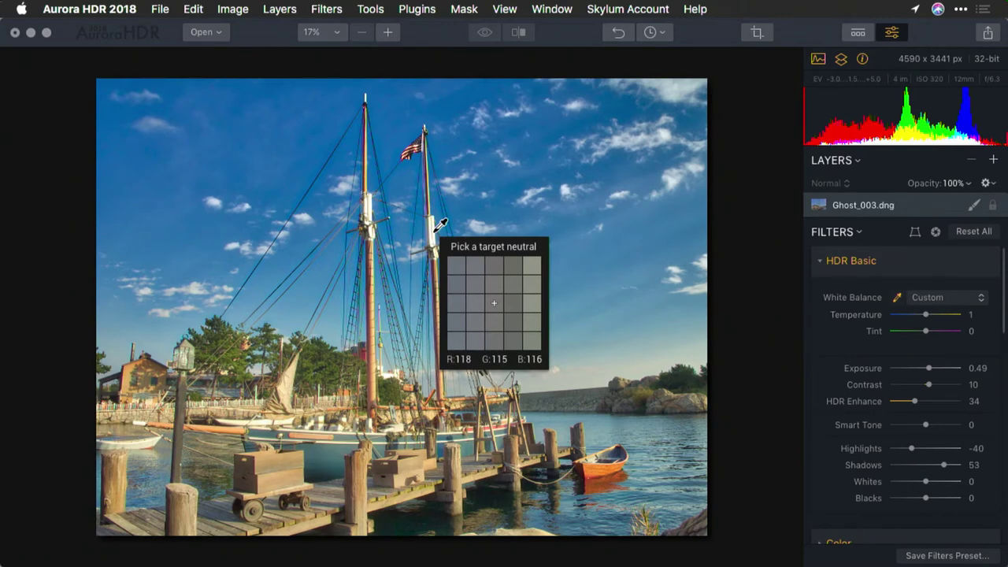
left_click(435, 228)
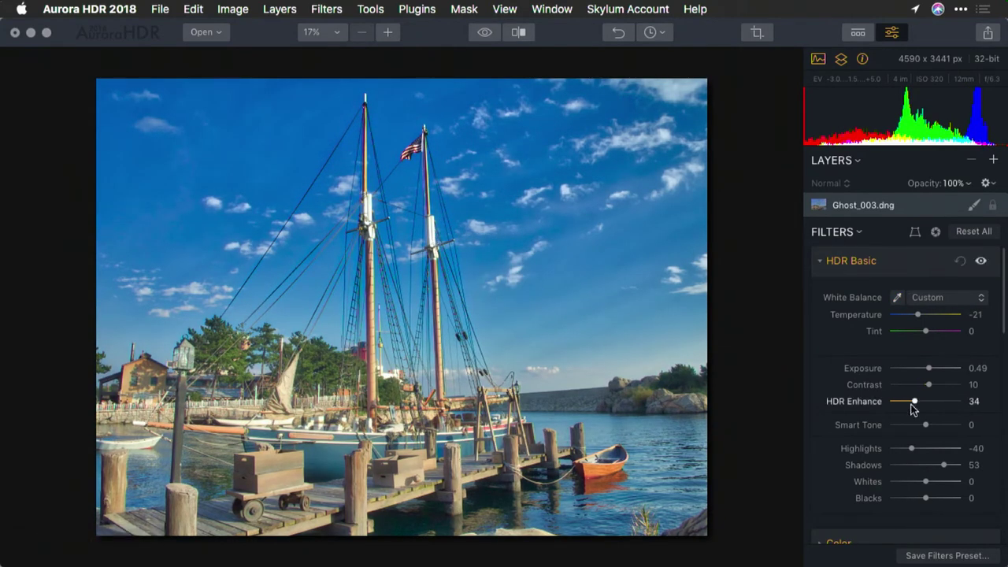
Raise Smart Tone to 38 and lower Highlights to -55.
left_click(943, 425)
left_click_drag(941, 425, 938, 425)
scroll(939, 426, "down", 3)
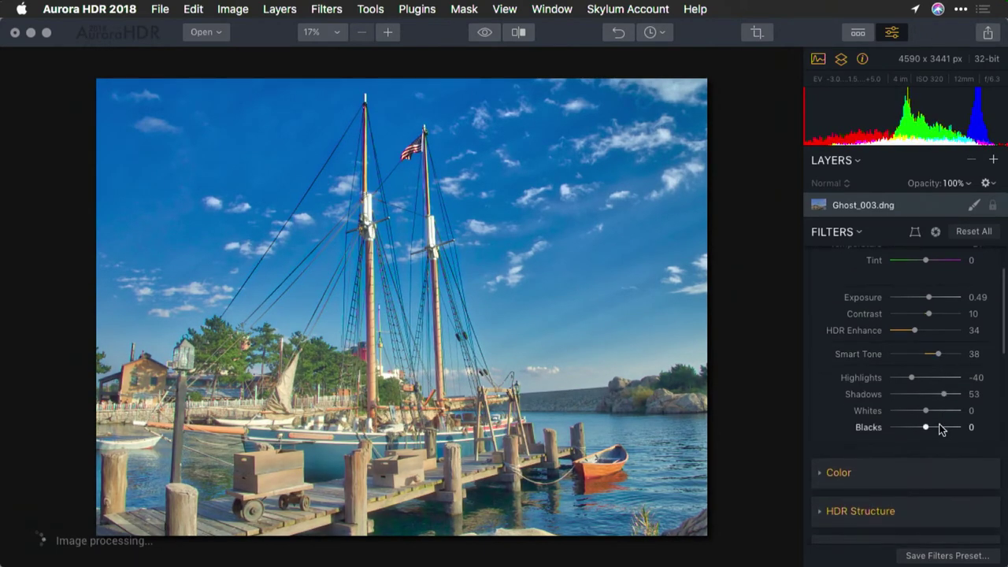
left_click_drag(913, 381, 905, 384)
scroll(906, 382, "down", 5)
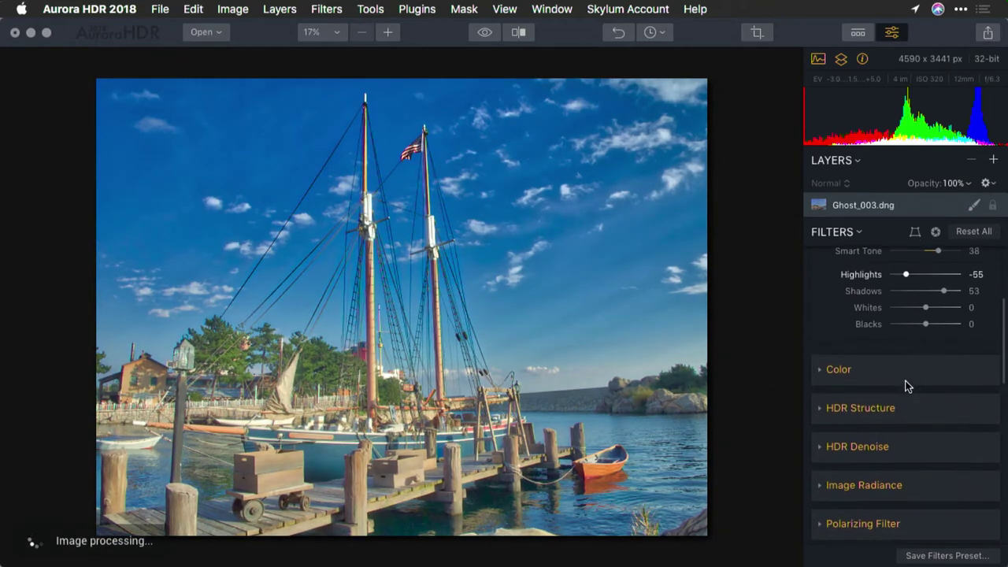
scroll(923, 420, "down", 3)
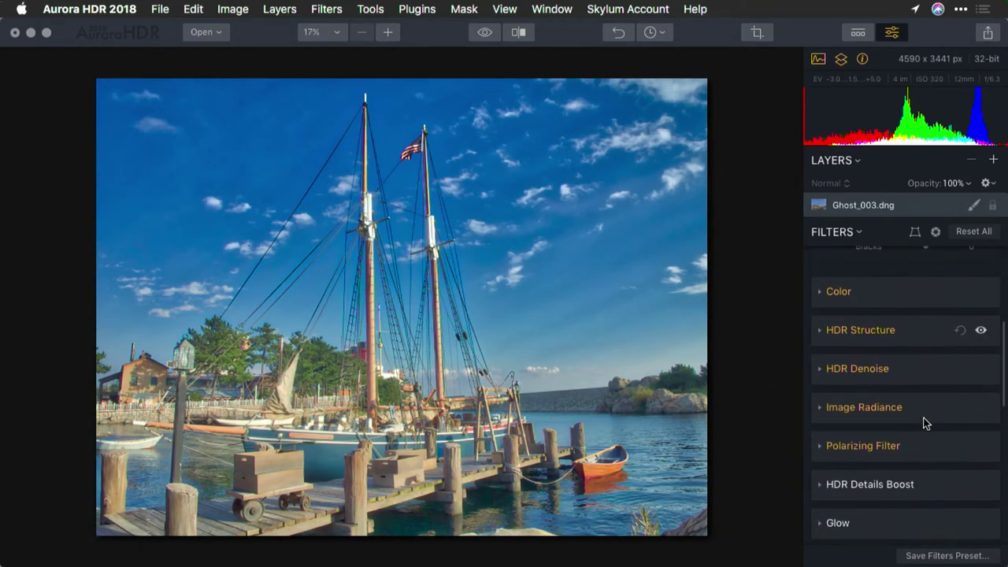
Strengthen the Polarizing Filter Amount to deepen the sky.
left_click(925, 445)
mouse_move(911, 483)
left_mouse_down()
mouse_move(935, 486)
mouse_move(909, 488)
left_mouse_up()
scroll(908, 489, "down", 10)
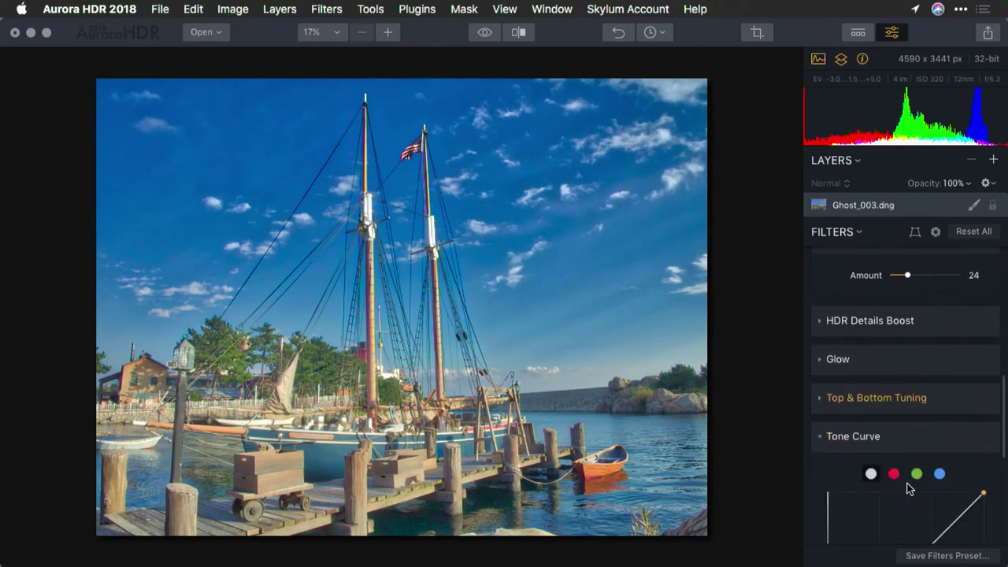
scroll(908, 486, "down", 1)
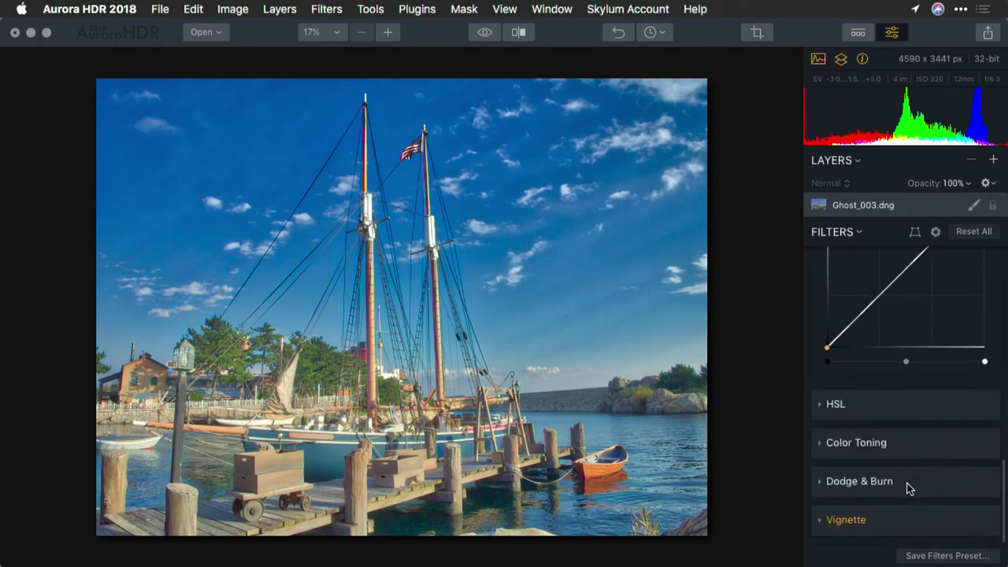
Add a dark vignette with Amount -76 and Size 71, and turn on the before/after split.
left_click(859, 522)
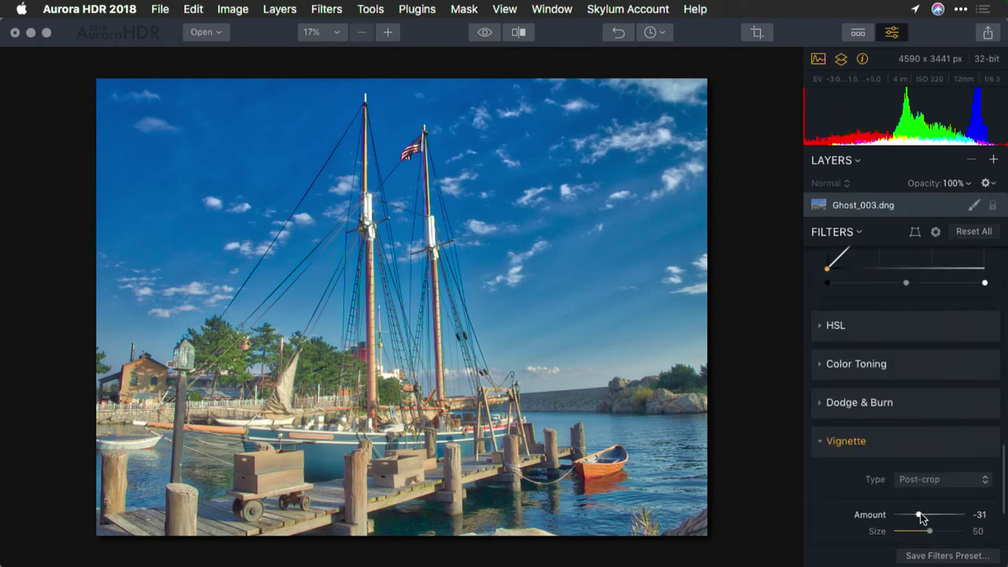
left_click_drag(923, 518, 904, 526)
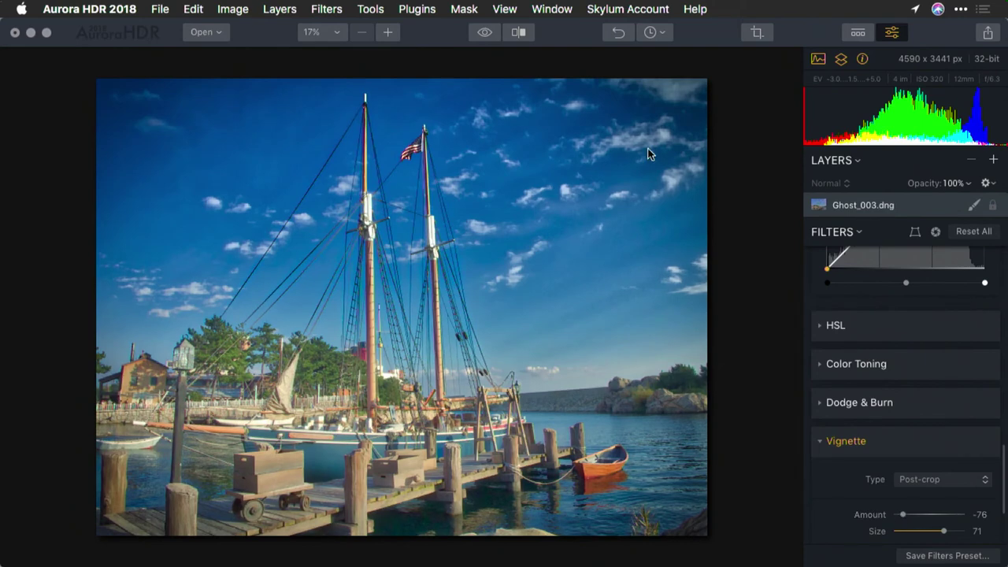
left_click(519, 32)
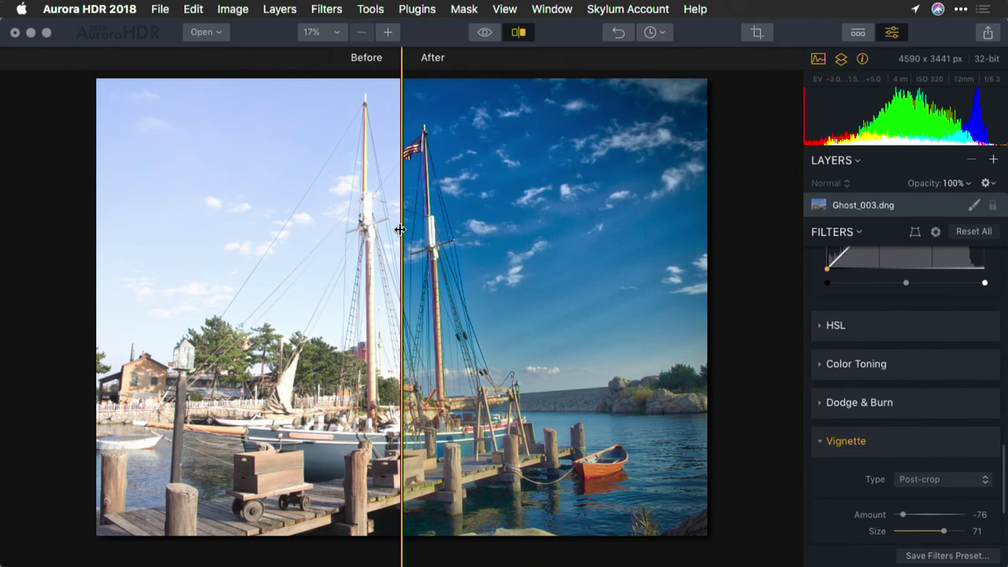
Shift the before/after divider slightly left to compare original and edited ship.
left_click_drag(401, 230, 386, 229)
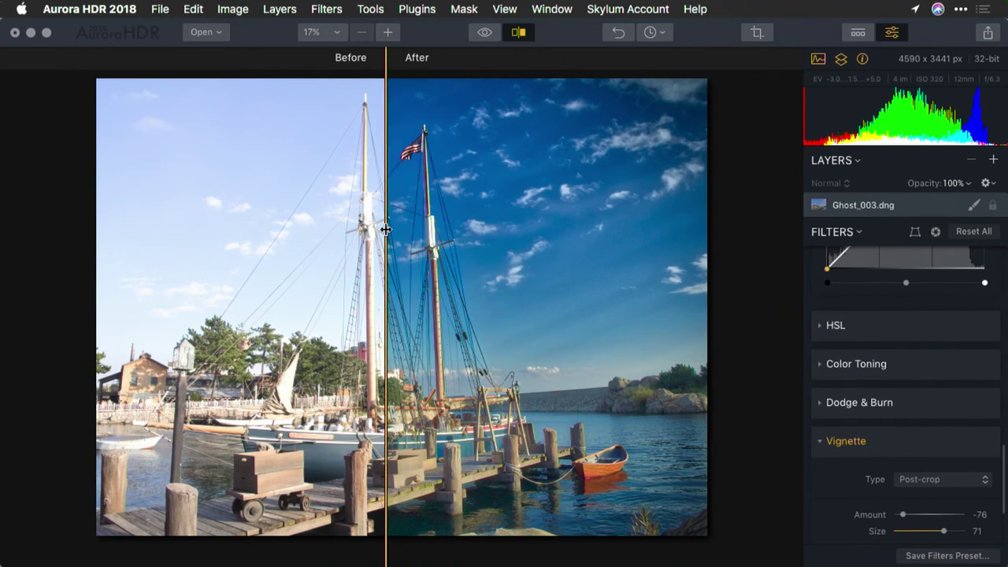